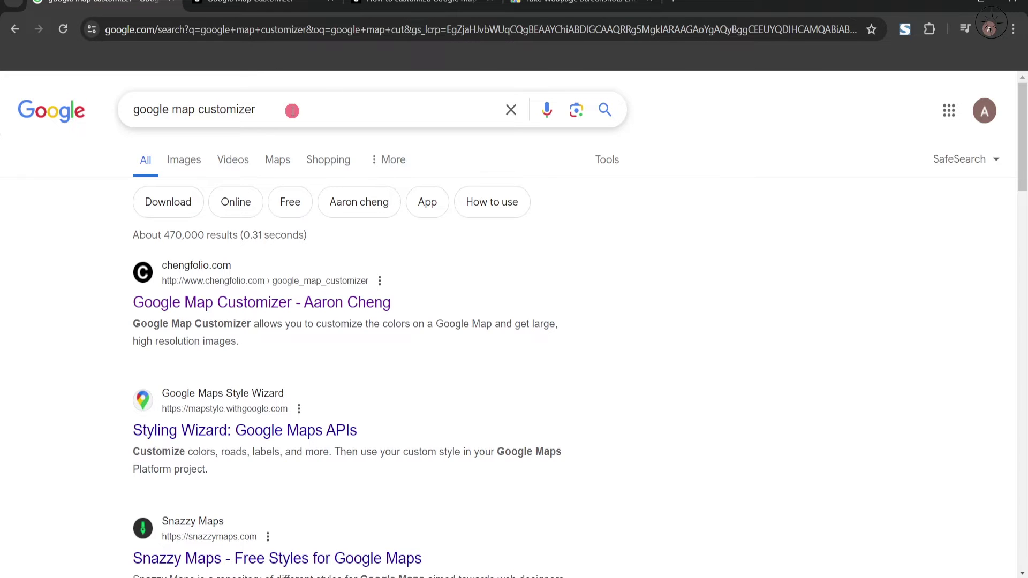
Step: Switch from the Google results to the Google Map Customizer tab showing San Francisco
{"action": "key", "text": "ctrl+Tab"}
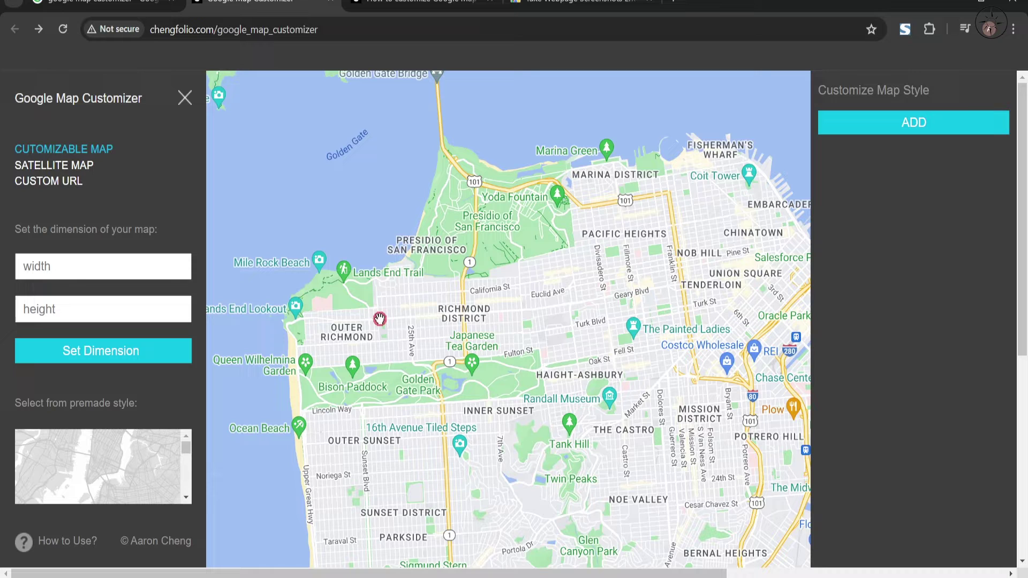
Step: Apply the light grey premade street style, hiding labels and turning water white
{"action": "left_click_drag", "start_coordinate": [379, 319], "coordinate": [361, 332]}
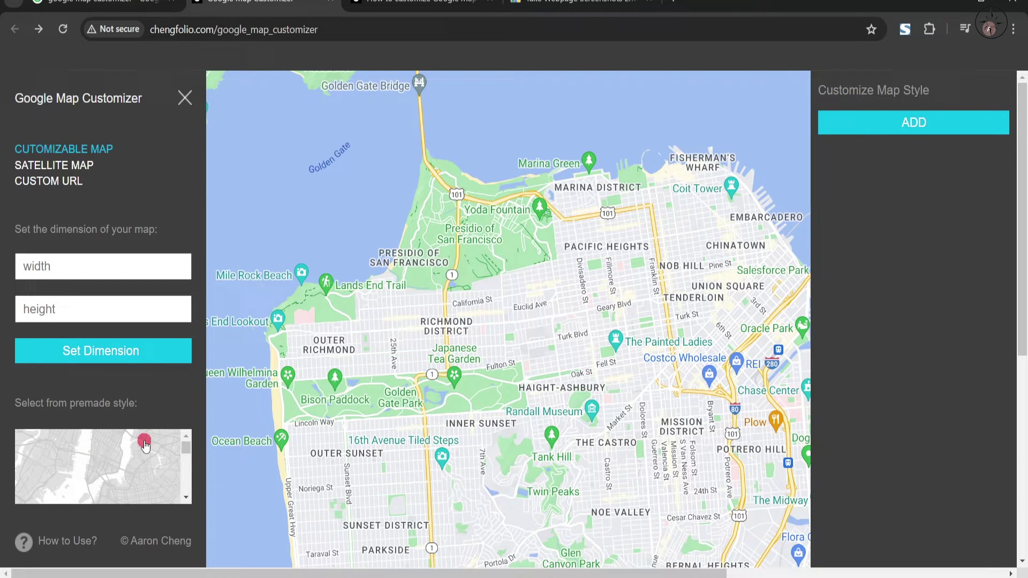
{"action": "scroll", "coordinate": [144, 445], "scroll_direction": "down", "scroll_amount": 4}
{"action": "scroll", "coordinate": [144, 450], "scroll_direction": "down", "scroll_amount": 3}
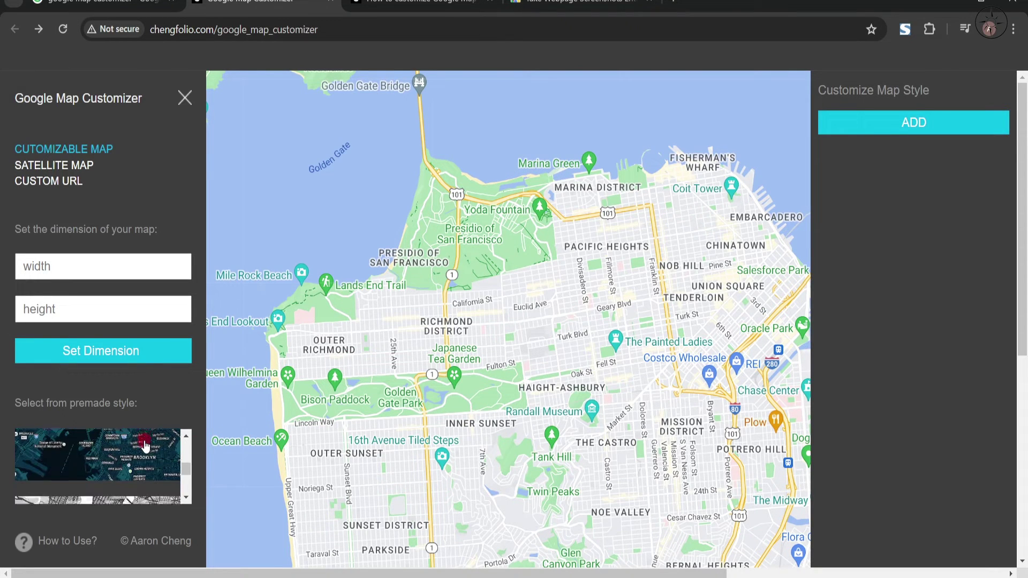
{"action": "left_click", "coordinate": [127, 464]}
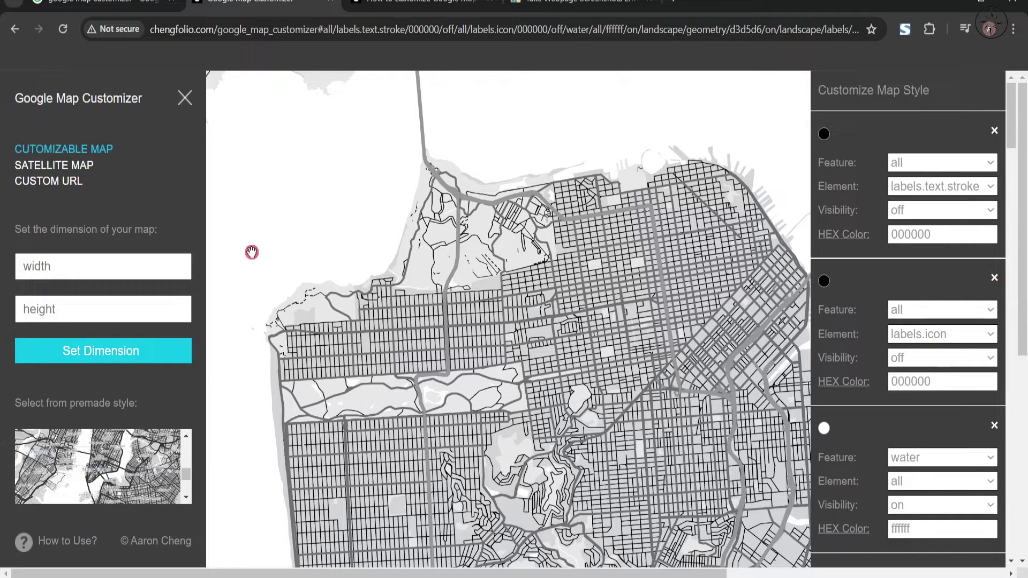
Step: Switch to satellite imagery and zoom into a residential block beside a blue pool
{"action": "left_click", "coordinate": [56, 168]}
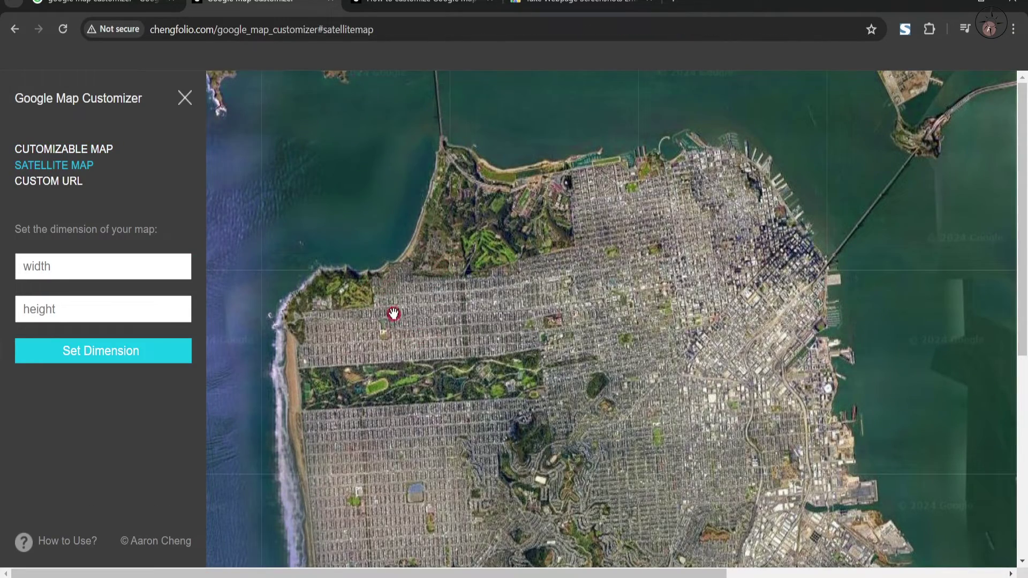
{"action": "scroll", "coordinate": [391, 315], "scroll_direction": "up", "scroll_amount": 2}
{"action": "scroll", "coordinate": [511, 300], "scroll_direction": "up", "scroll_amount": 3}
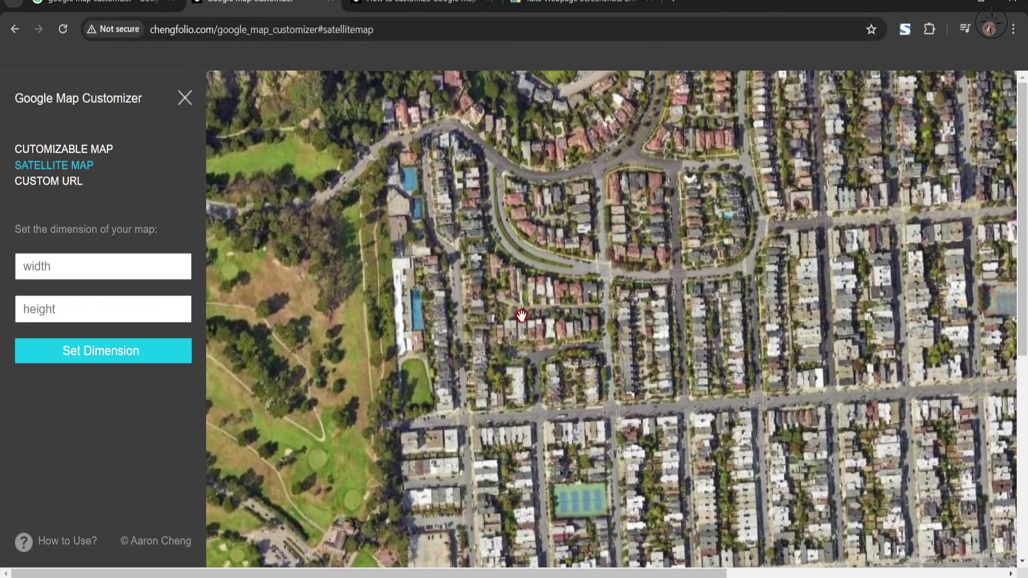
{"action": "scroll", "coordinate": [503, 279], "scroll_direction": "up", "scroll_amount": 3}
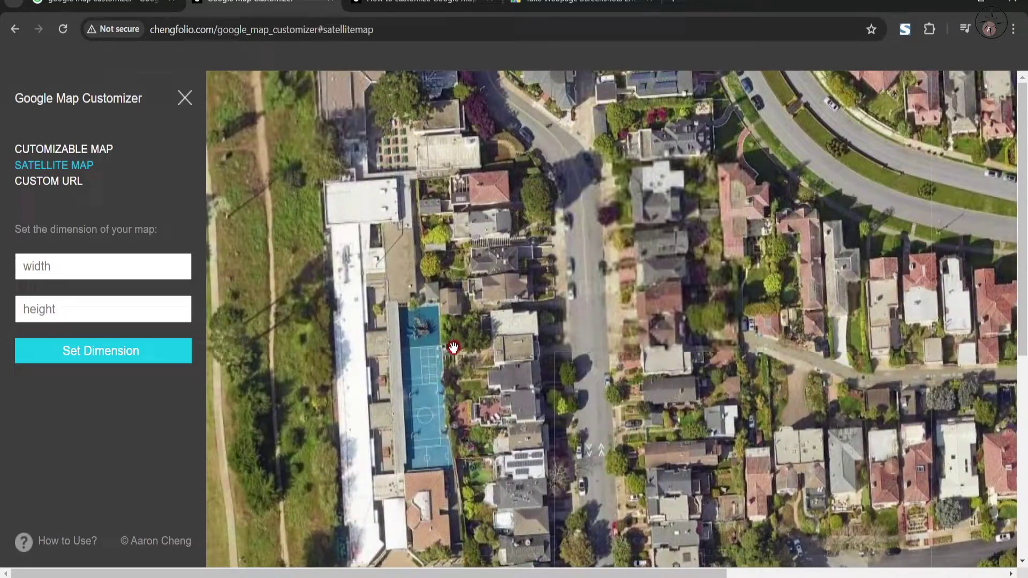
{"action": "scroll", "coordinate": [562, 351], "scroll_direction": "up", "scroll_amount": 2}
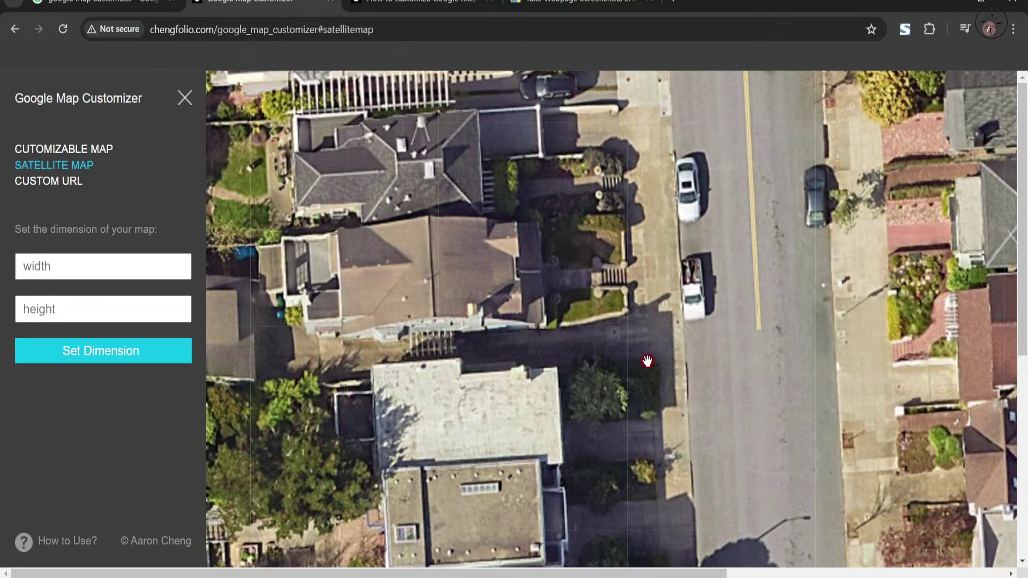
{"action": "scroll", "coordinate": [647, 362], "scroll_direction": "down", "scroll_amount": 2}
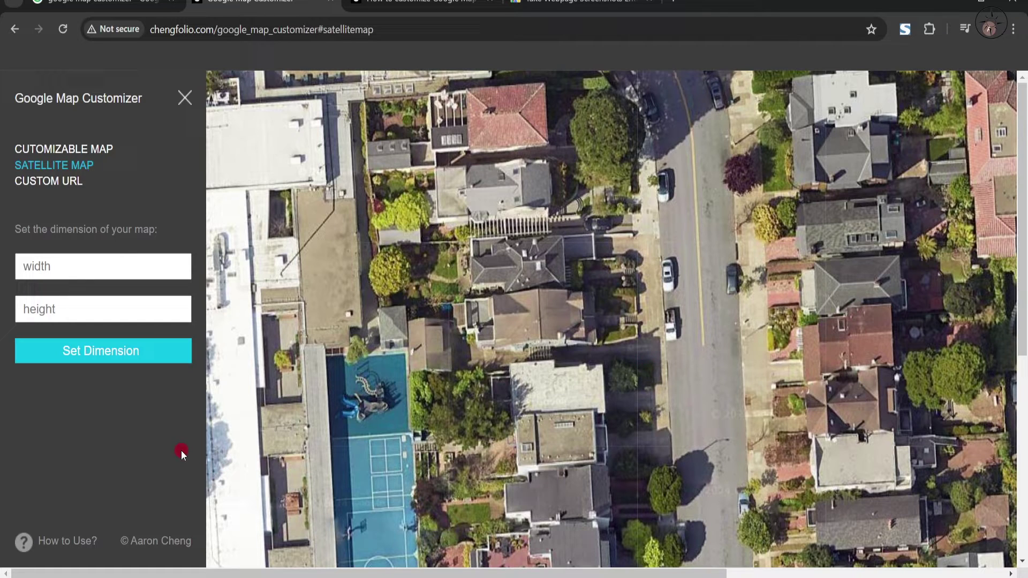
Step: Read the export article's third-party tools paragraph and open the FireShot for Chrome store page
{"action": "left_click", "coordinate": [410, 6]}
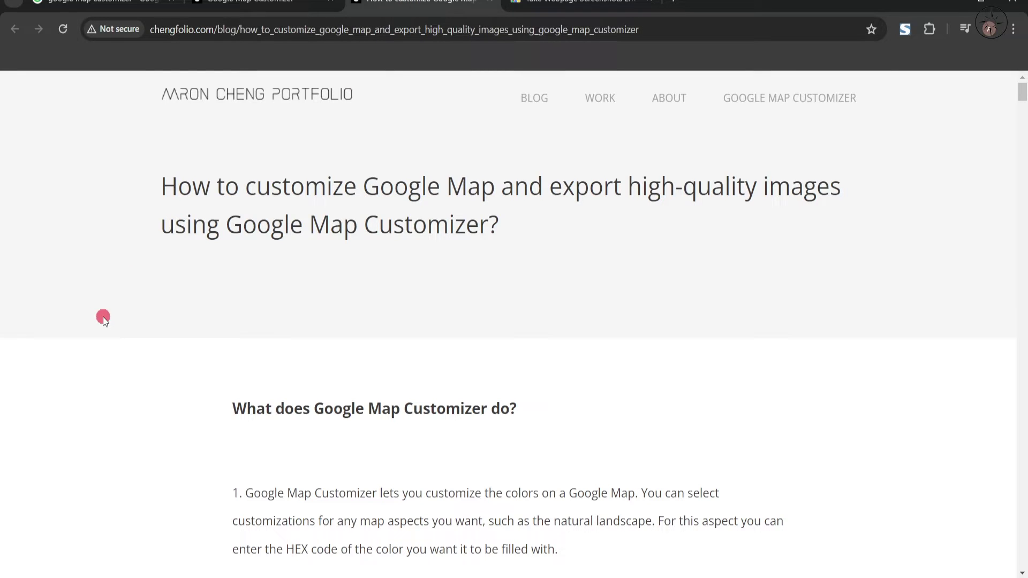
{"action": "scroll", "coordinate": [129, 336], "scroll_direction": "down", "scroll_amount": 5}
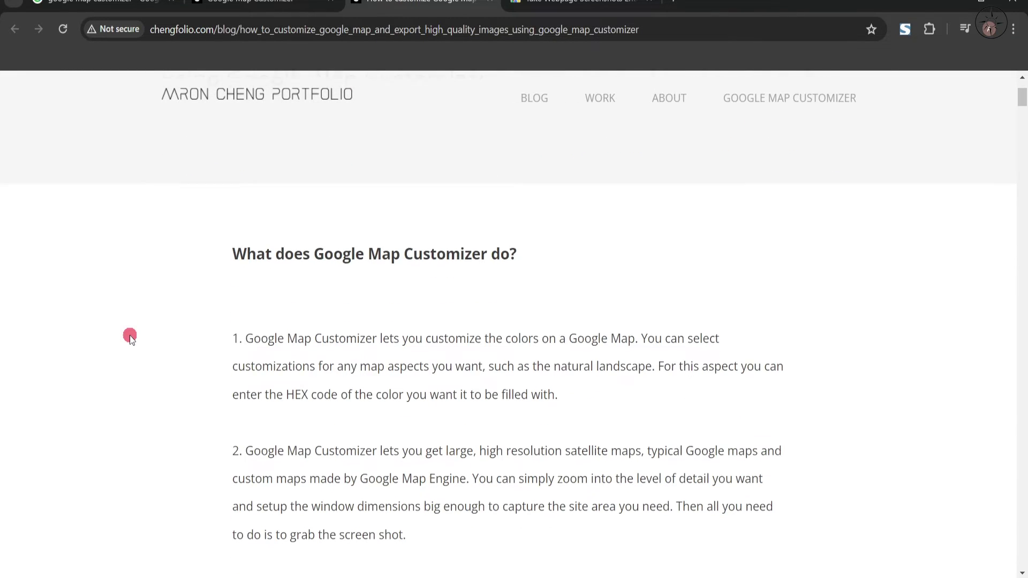
{"action": "scroll", "coordinate": [131, 336], "scroll_direction": "down", "scroll_amount": 3}
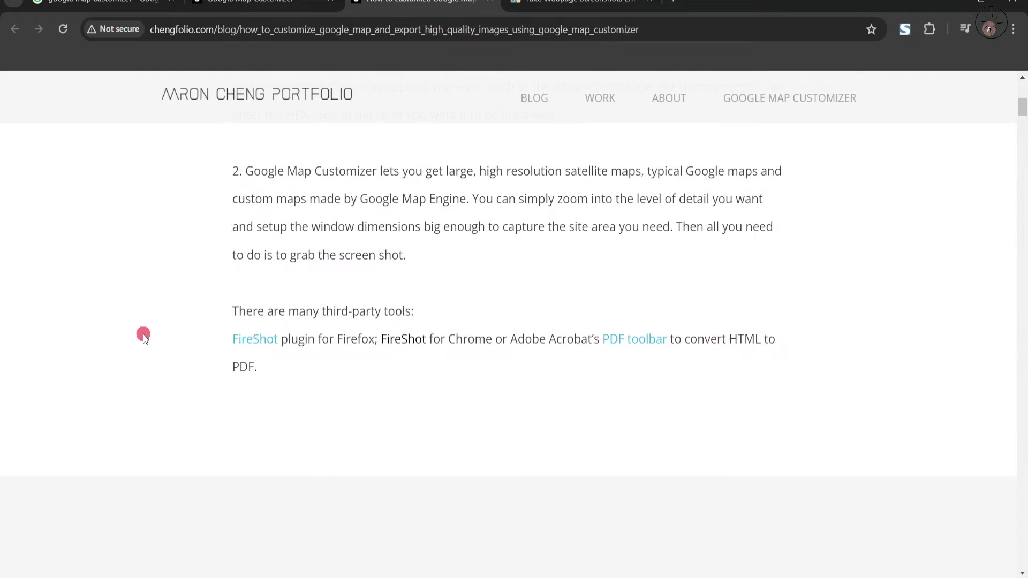
{"action": "scroll", "coordinate": [143, 336], "scroll_direction": "up", "scroll_amount": 1}
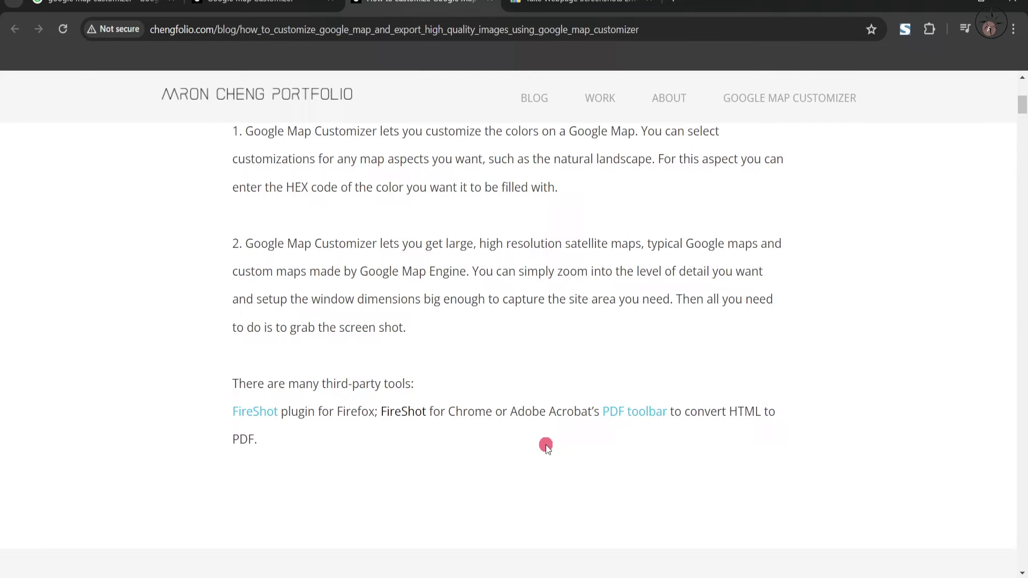
{"action": "scroll", "coordinate": [530, 457], "scroll_direction": "up", "scroll_amount": 1}
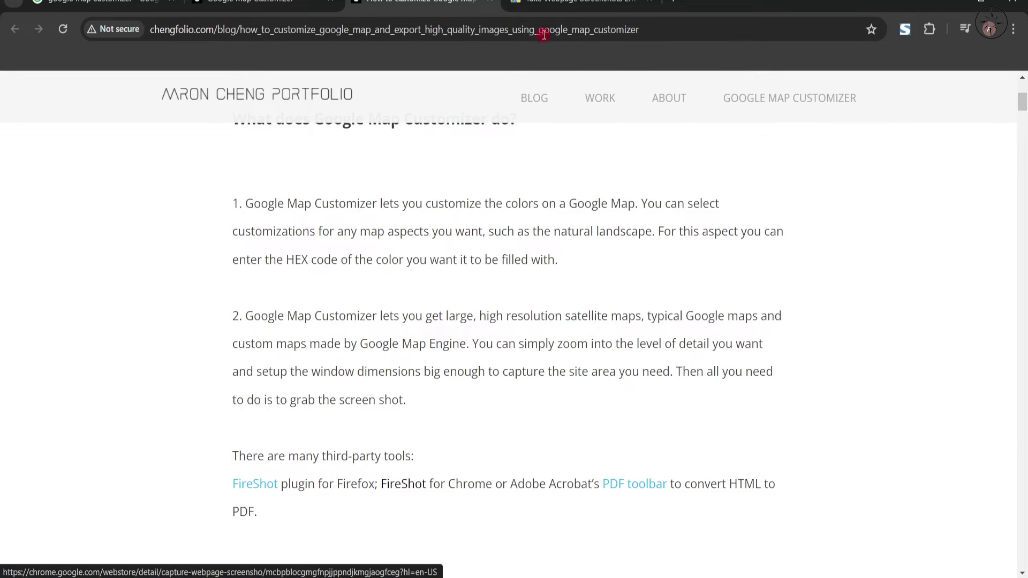
{"action": "left_click", "coordinate": [562, 3]}
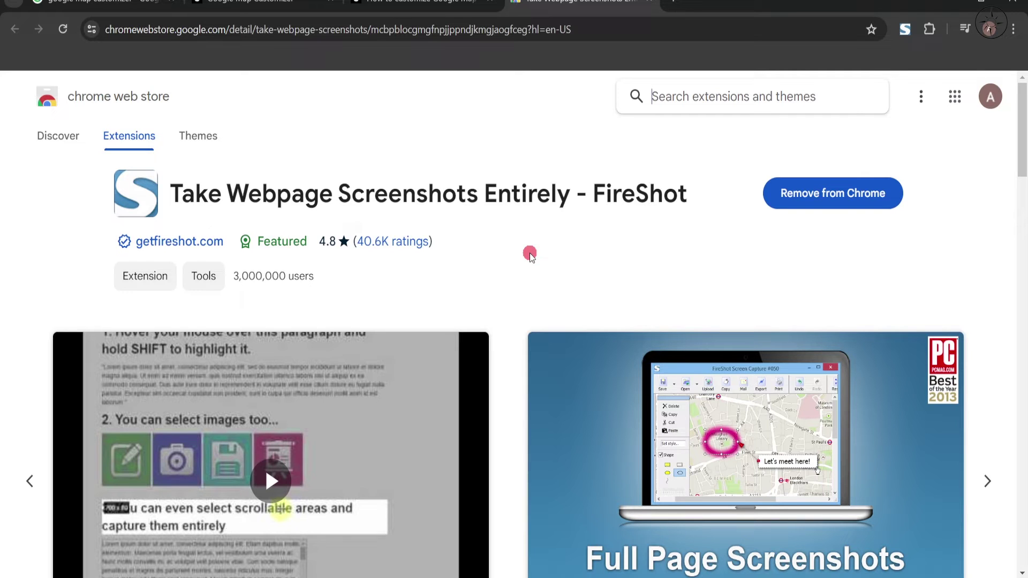
Step: Return to the satellite map and pan it so more houses along the street show
{"action": "left_click", "coordinate": [360, 12]}
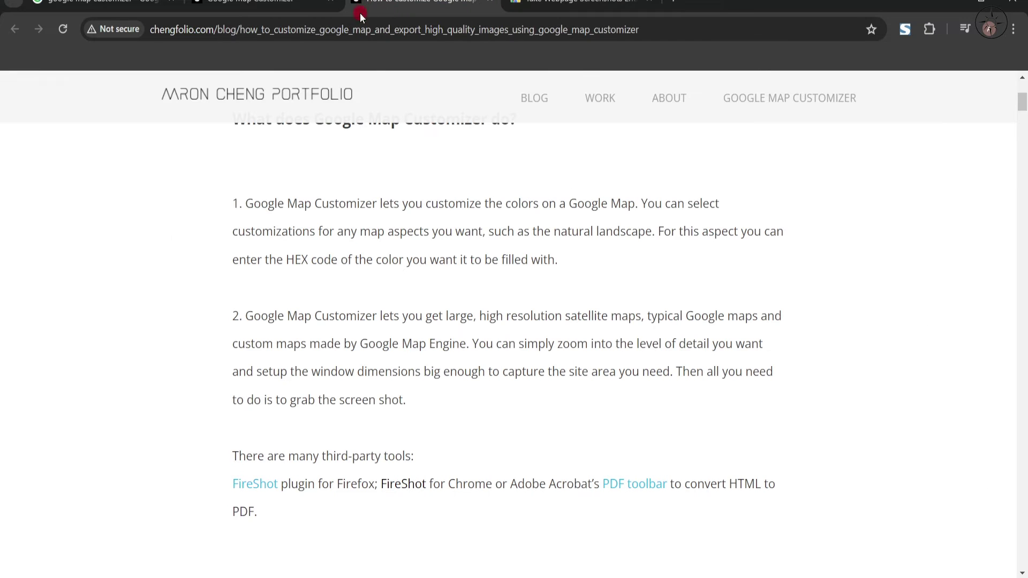
{"action": "left_click", "coordinate": [275, 4]}
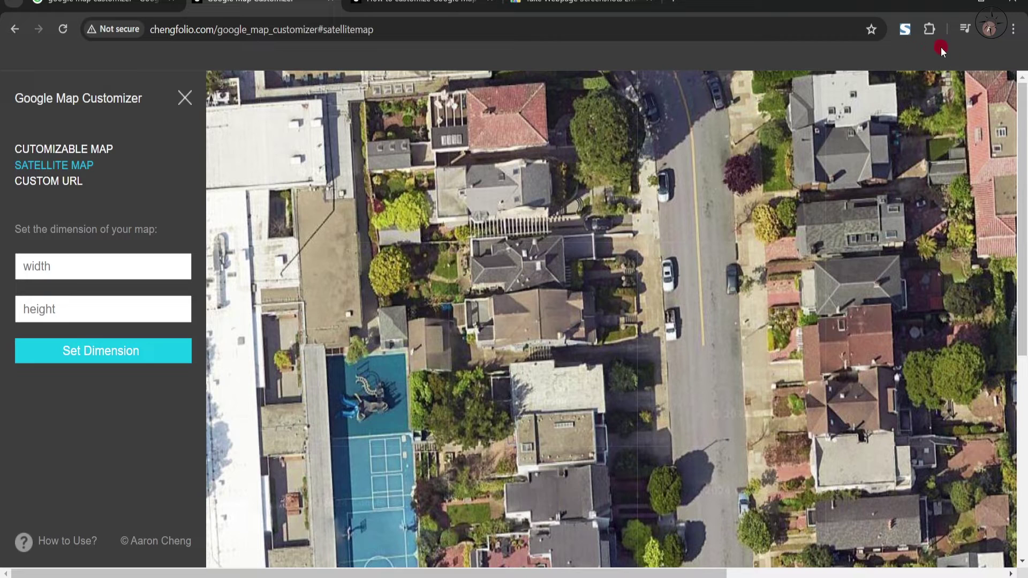
{"action": "left_click", "coordinate": [905, 30]}
{"action": "left_click", "coordinate": [712, 229]}
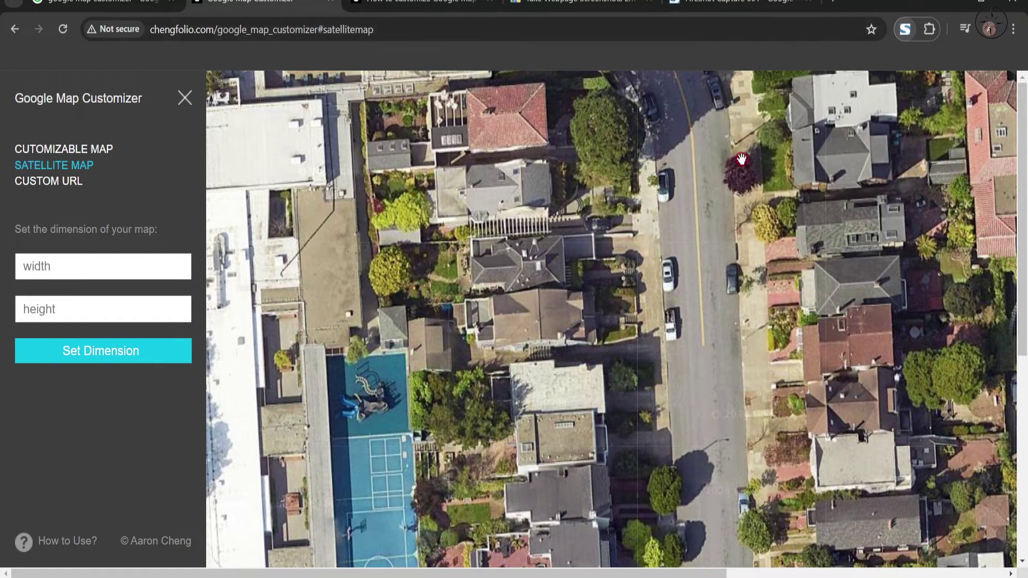
{"action": "left_click_drag", "start_coordinate": [712, 229], "coordinate": [682, 306]}
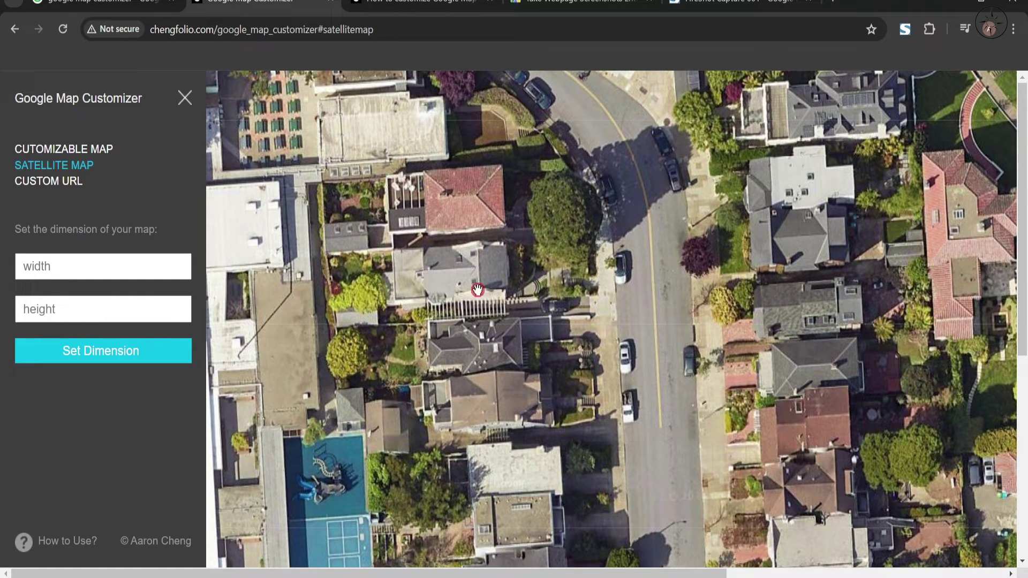
Step: Hide the side panel and capture a selected rectangle of the satellite street with FireShot
{"action": "left_click", "coordinate": [183, 98]}
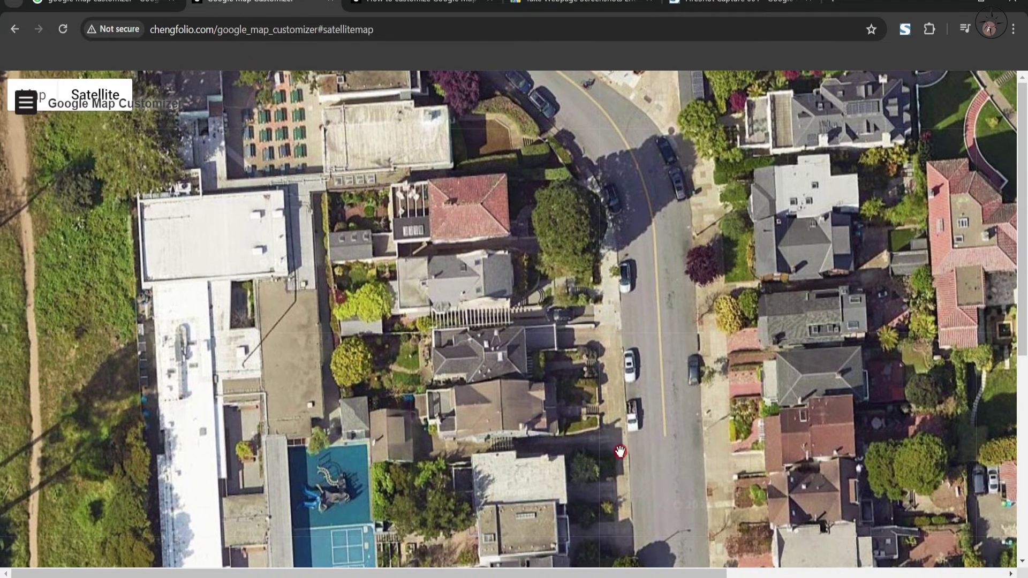
{"action": "left_click", "coordinate": [904, 32]}
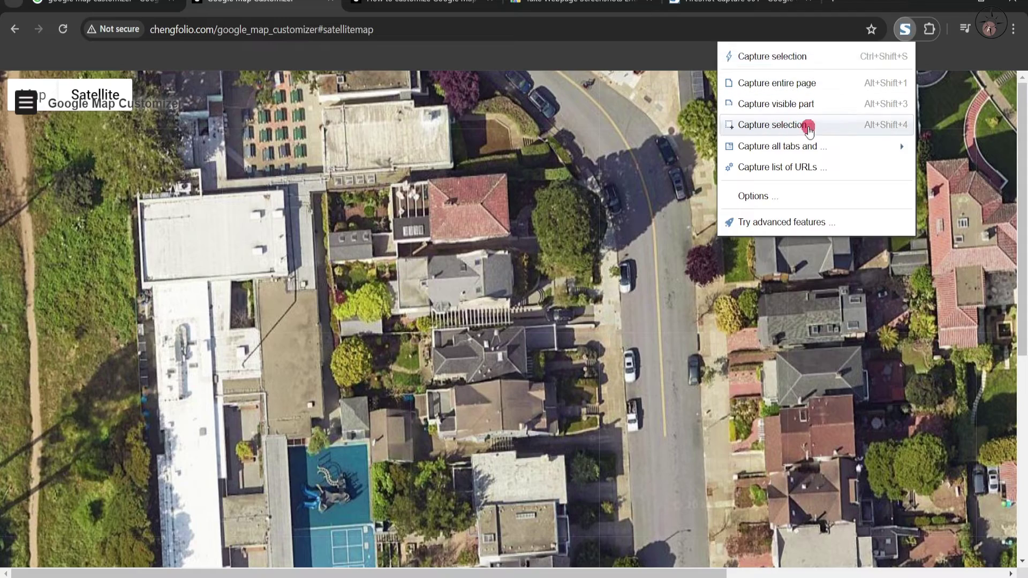
{"action": "left_click", "coordinate": [792, 124]}
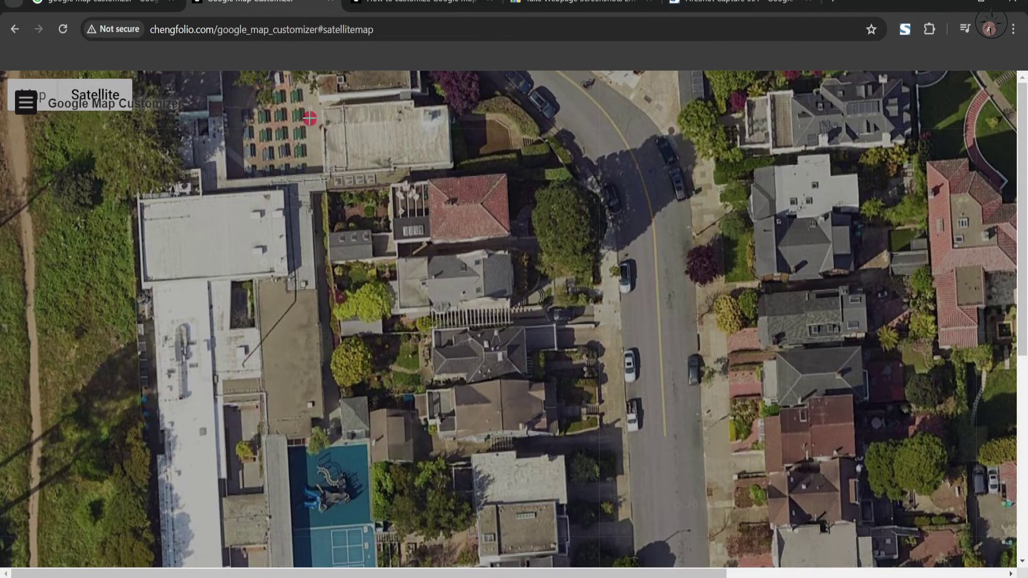
{"action": "left_click_drag", "start_coordinate": [289, 103], "coordinate": [790, 506]}
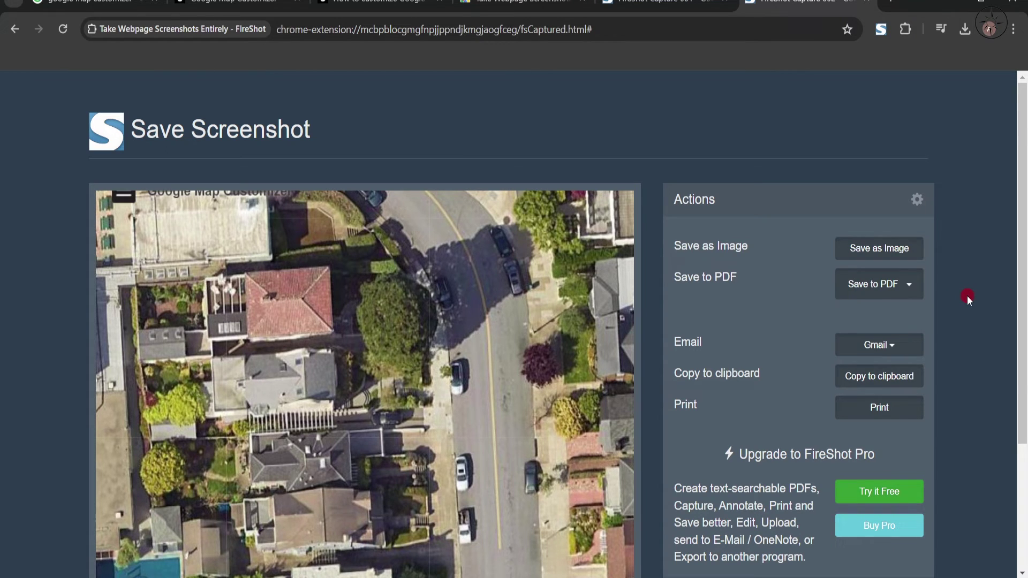
Step: Save the FireShot capture as a PNG image in Desktop\map_custom
{"action": "scroll", "coordinate": [968, 296], "scroll_direction": "down", "scroll_amount": 3}
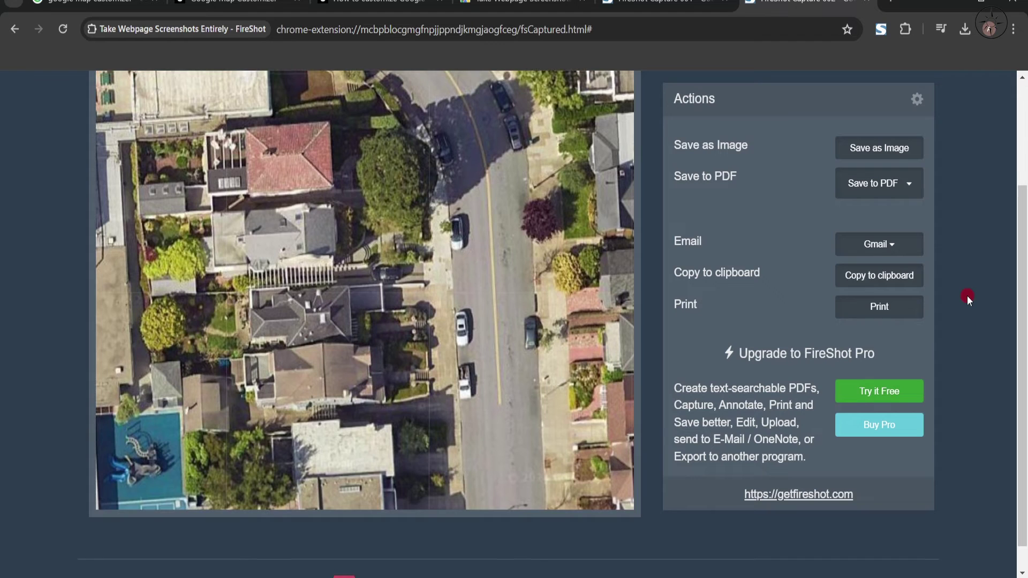
{"action": "scroll", "coordinate": [967, 296], "scroll_direction": "up", "scroll_amount": 1}
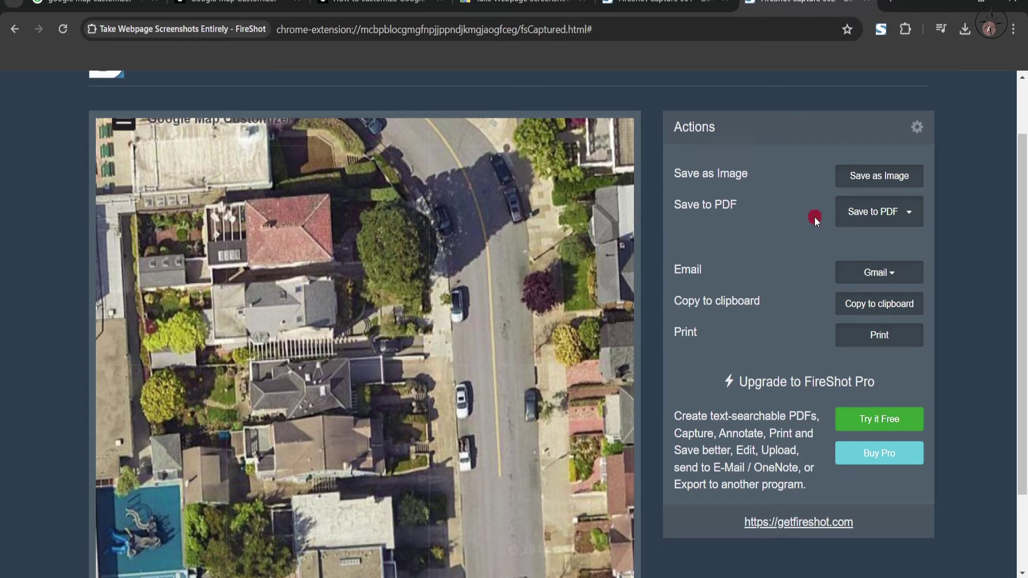
{"action": "left_click", "coordinate": [899, 178]}
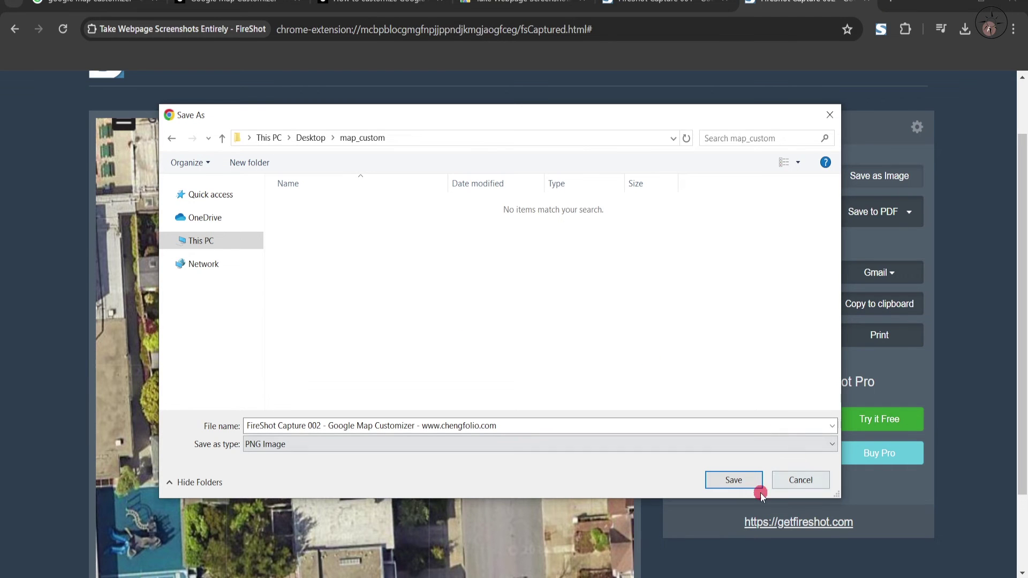
{"action": "left_click", "coordinate": [734, 480]}
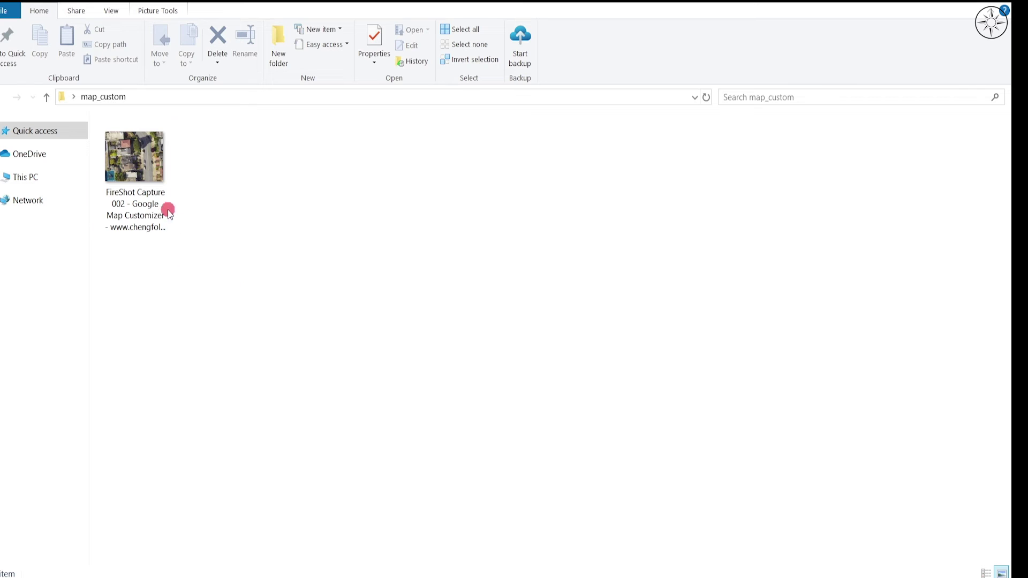
Step: Open FireShot Capture 002 in Photos and zoom in and out to check detail
{"action": "left_click", "coordinate": [148, 169]}
{"action": "double_click", "coordinate": [148, 169]}
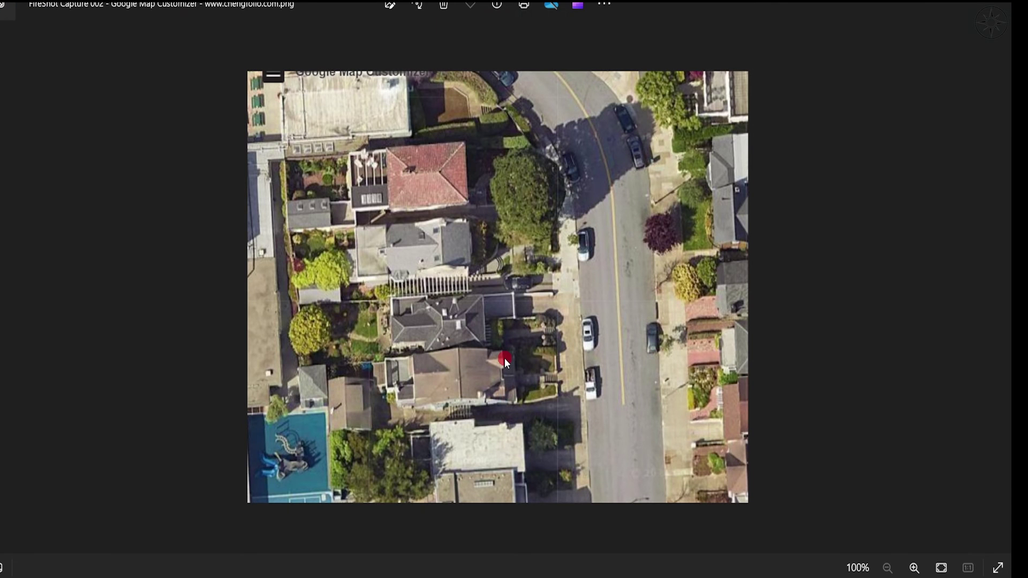
{"action": "scroll", "coordinate": [505, 358], "scroll_direction": "up", "scroll_amount": 5}
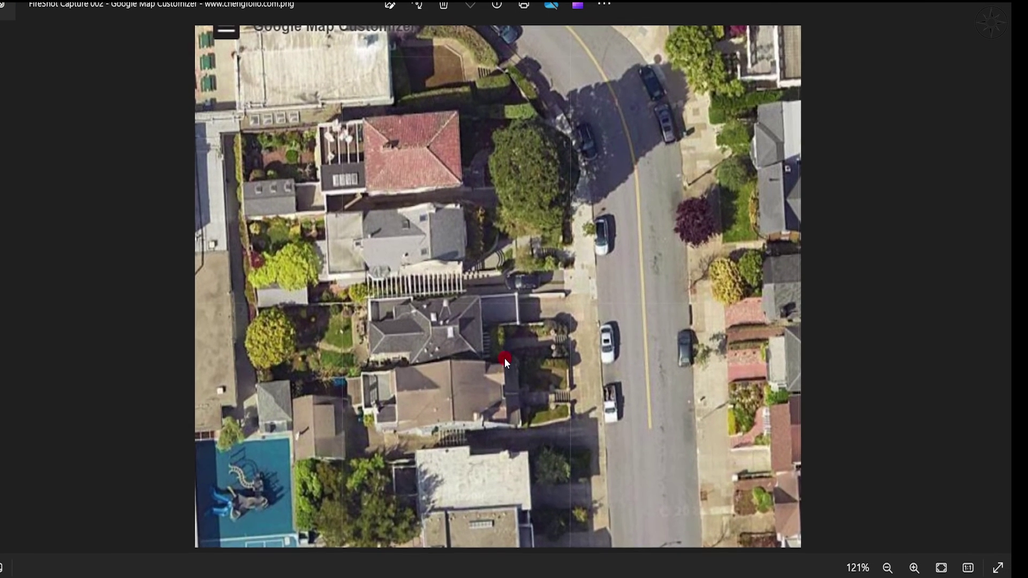
{"action": "scroll", "coordinate": [641, 353], "scroll_direction": "down", "scroll_amount": 4}
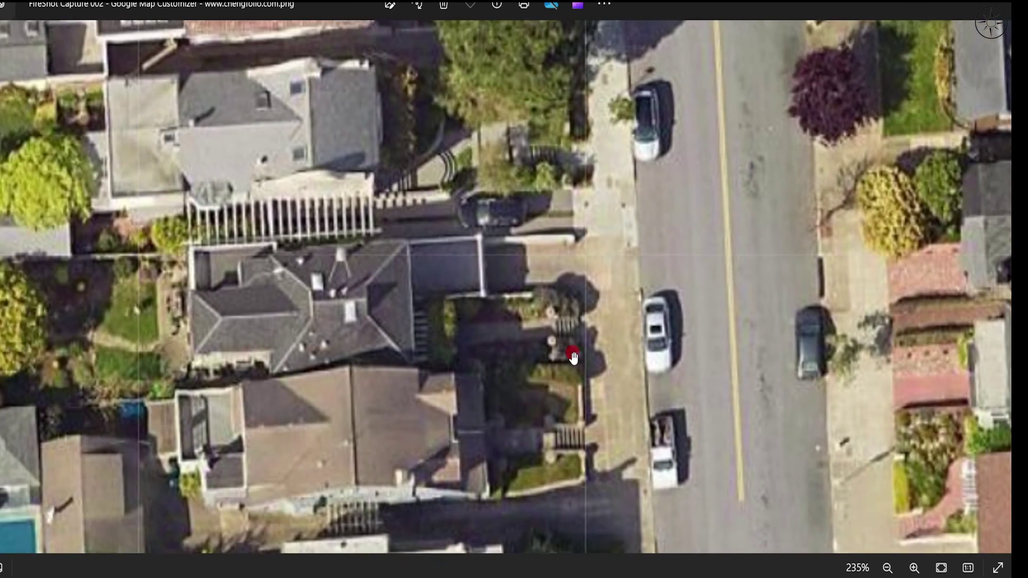
{"action": "scroll", "coordinate": [536, 361], "scroll_direction": "down", "scroll_amount": 2}
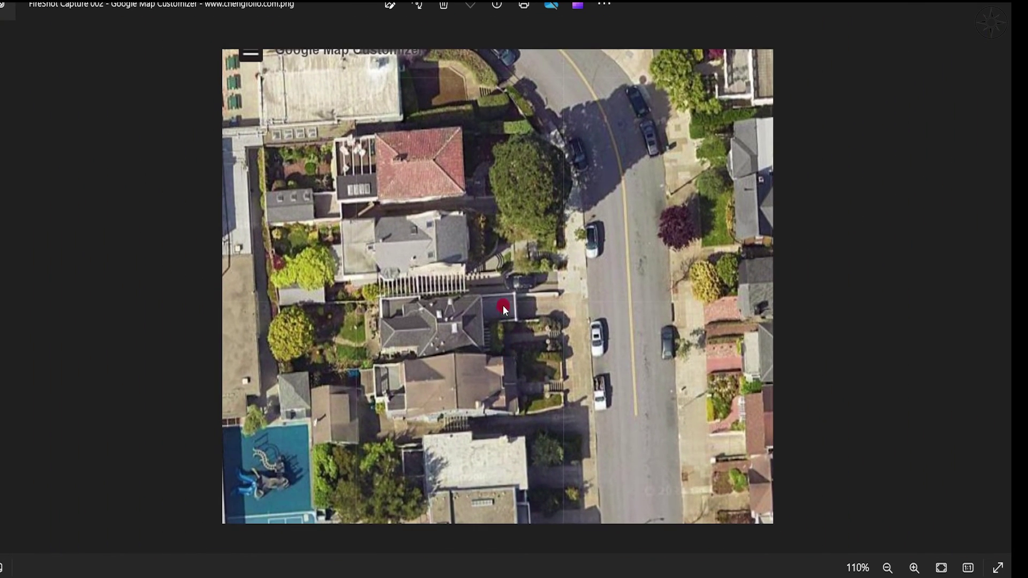